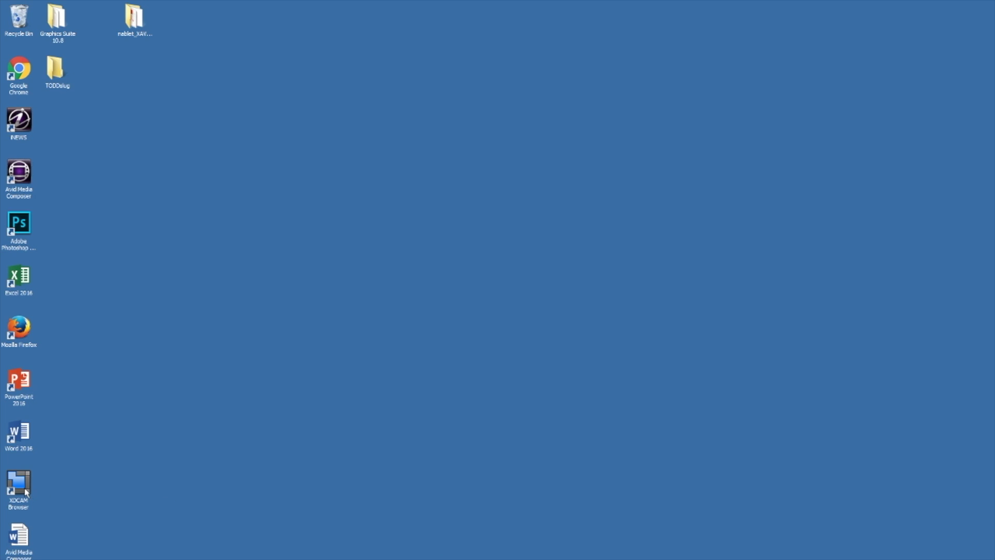
Launch XDCAM Browser, close the existing Explorer window and open a new one
{"action": "double_click", "coordinate": [19, 484]}
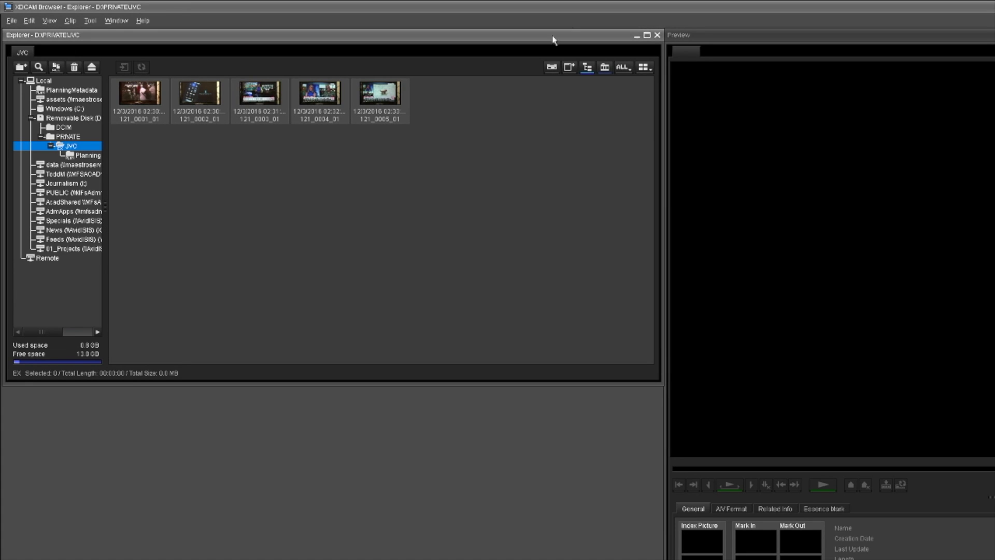
{"action": "left_click", "coordinate": [657, 35]}
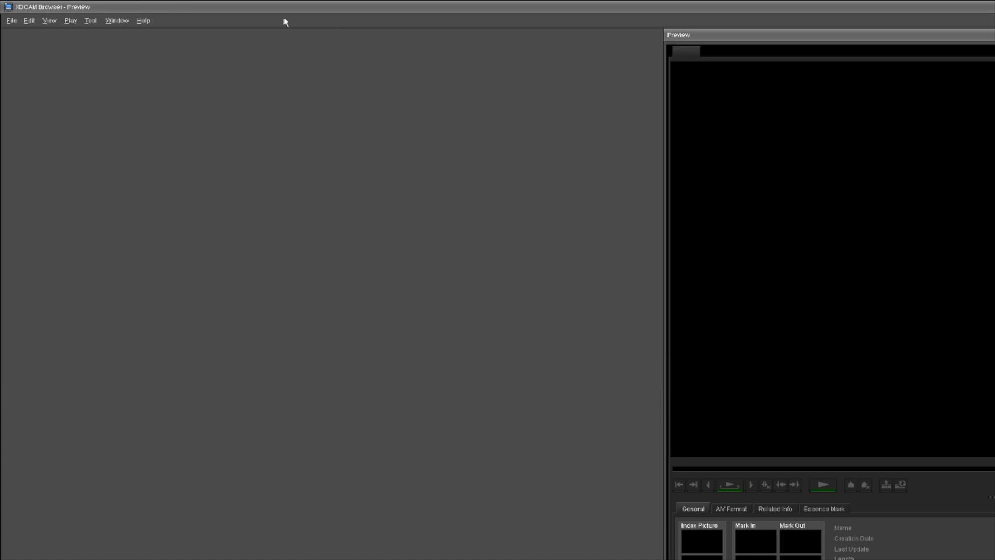
{"action": "left_click", "coordinate": [116, 21]}
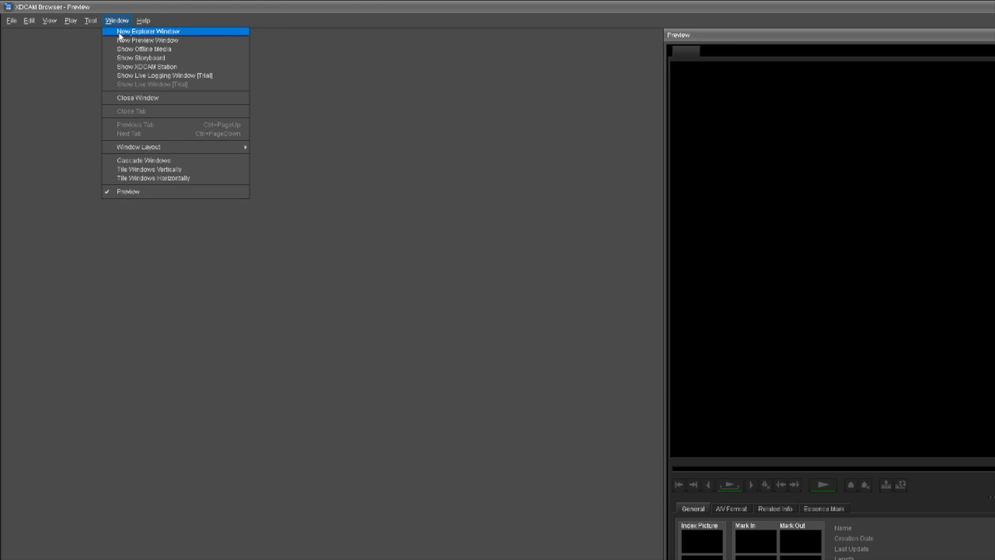
{"action": "left_click", "coordinate": [120, 32]}
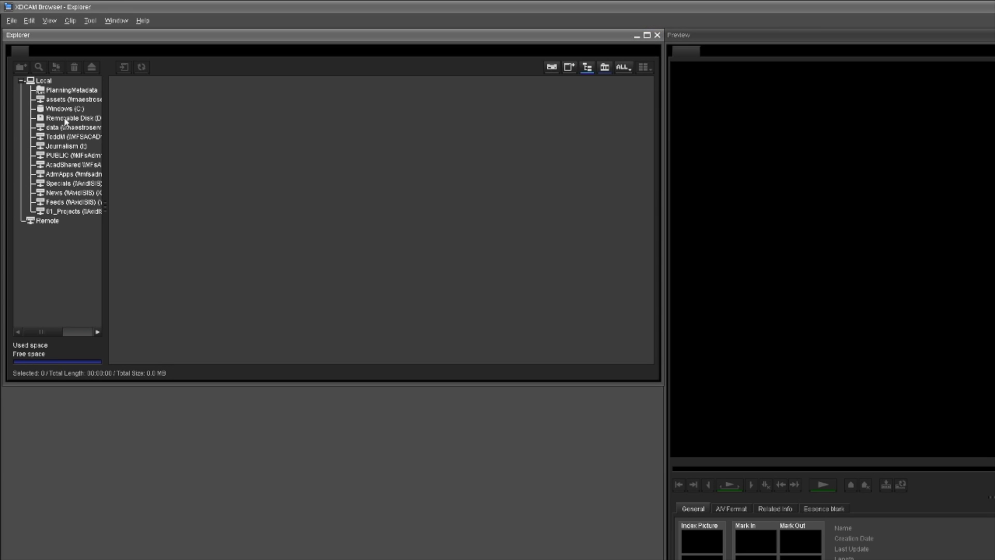
Browse the removable disk (D:) to the JVC folder inside PRIVATE
{"action": "left_click", "coordinate": [65, 119]}
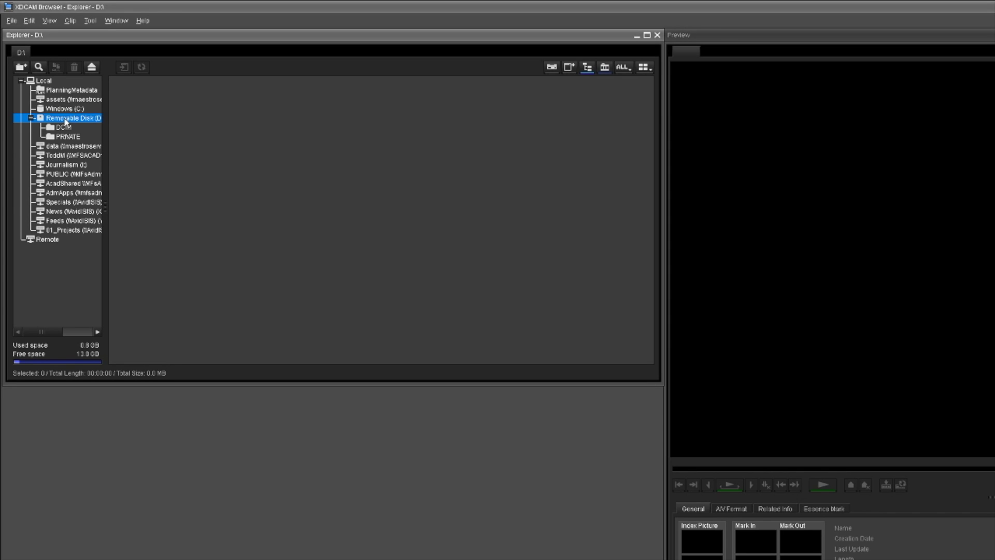
{"action": "left_click", "coordinate": [68, 136]}
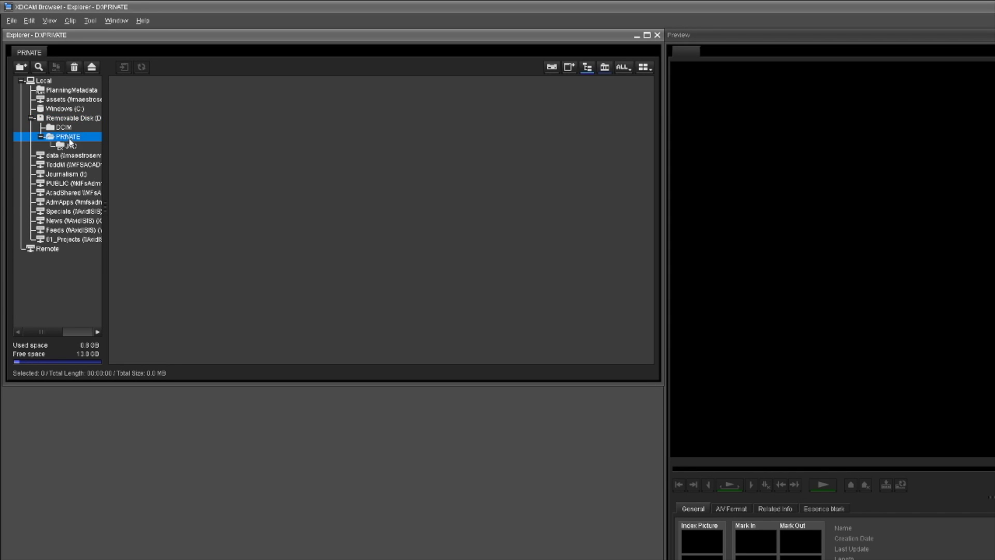
{"action": "left_click", "coordinate": [71, 146]}
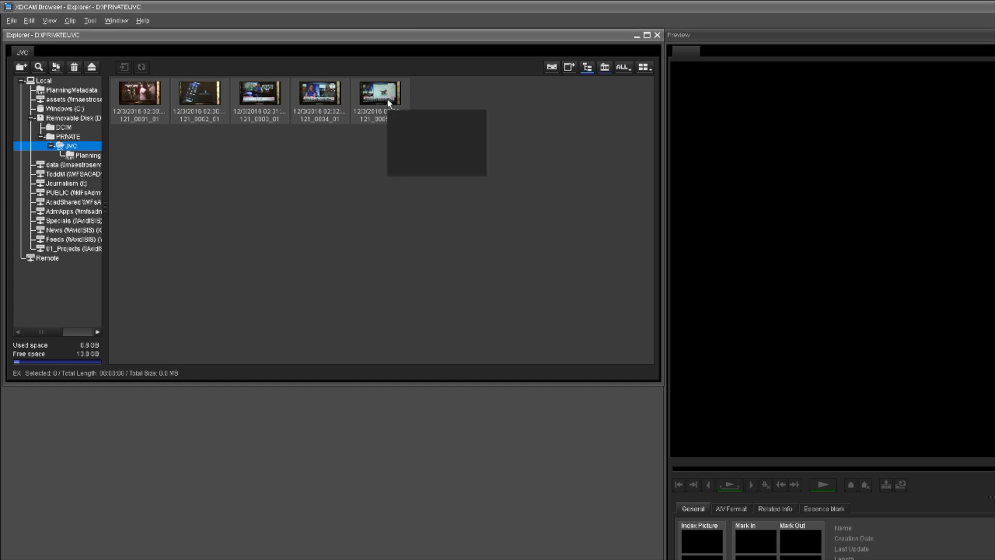
Open all five clips from the JVC folder in the preview, from 121_0005_01 back to 121_0001_01
{"action": "double_click", "coordinate": [372, 108]}
{"action": "double_click", "coordinate": [320, 99]}
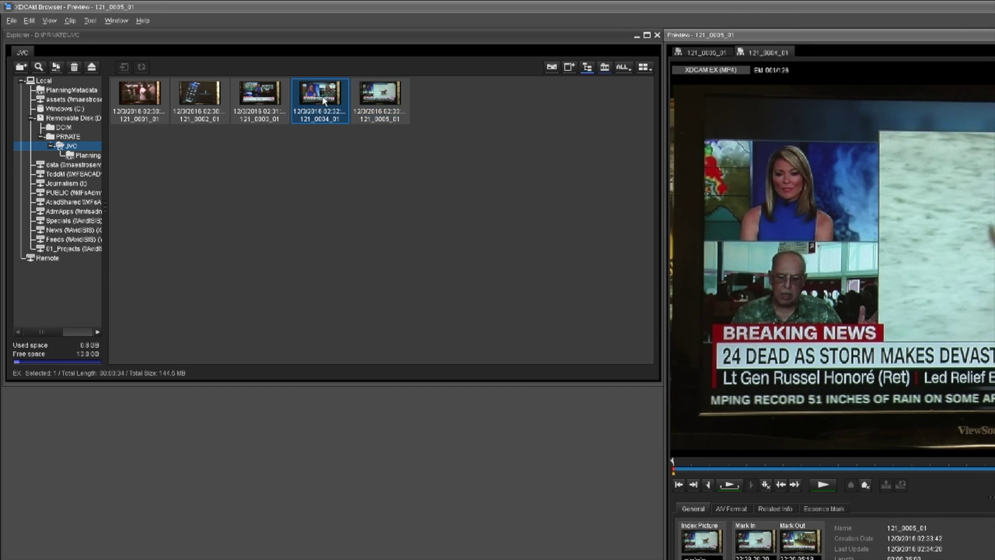
{"action": "double_click", "coordinate": [259, 98]}
{"action": "double_click", "coordinate": [198, 99]}
{"action": "double_click", "coordinate": [139, 96]}
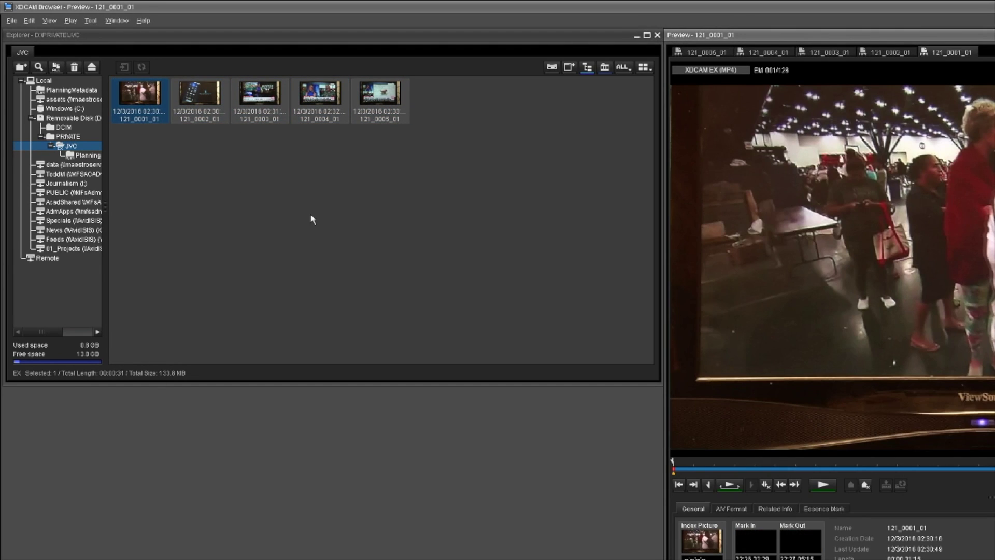
Try selecting all five clips together, and also only 121_0001_01, 121_0003_01 and 121_0005_01
{"action": "left_click", "coordinate": [485, 151]}
{"action": "left_click_drag", "start_coordinate": [487, 154], "coordinate": [129, 91]}
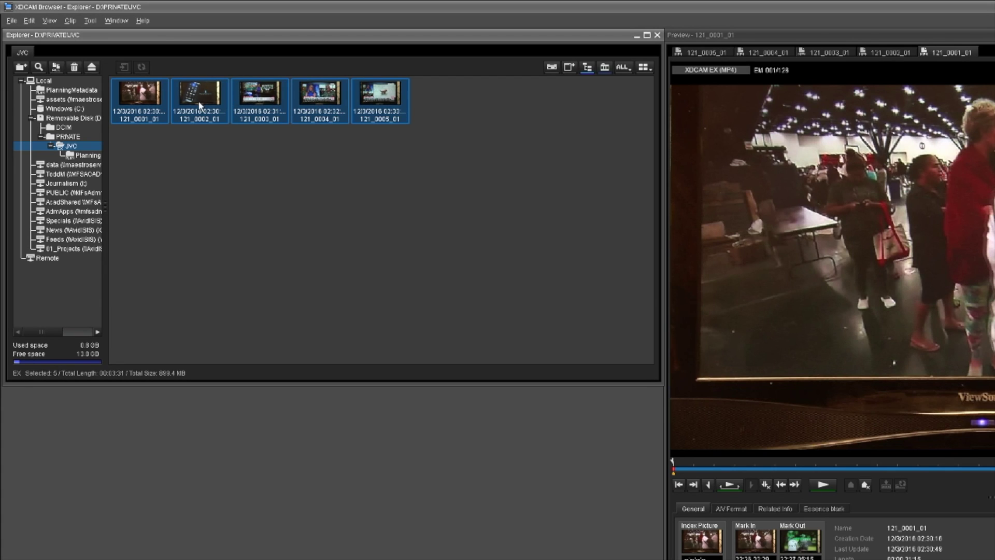
{"action": "left_click", "coordinate": [152, 107]}
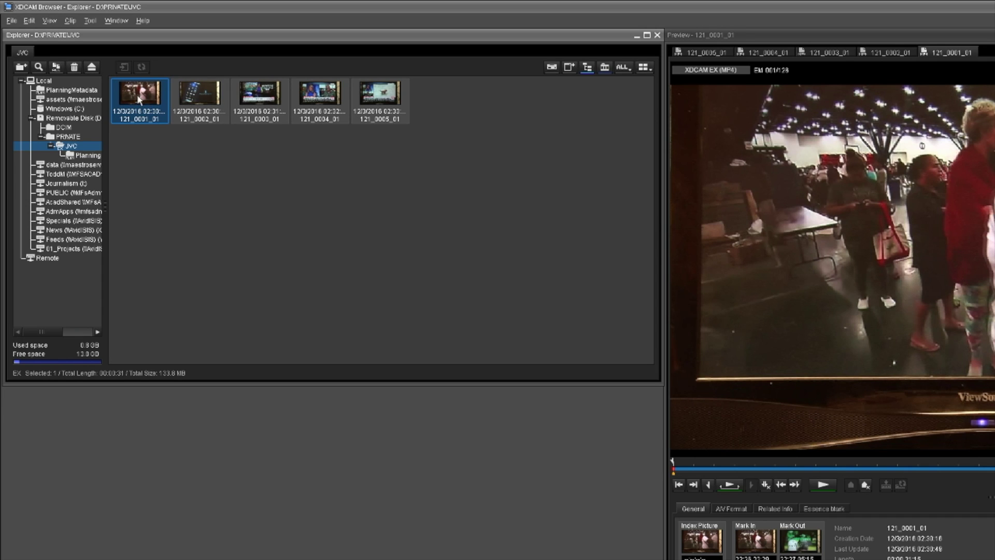
{"action": "left_click", "coordinate": [257, 101], "text": "ctrl"}
{"action": "left_click", "coordinate": [376, 98], "text": "ctrl"}
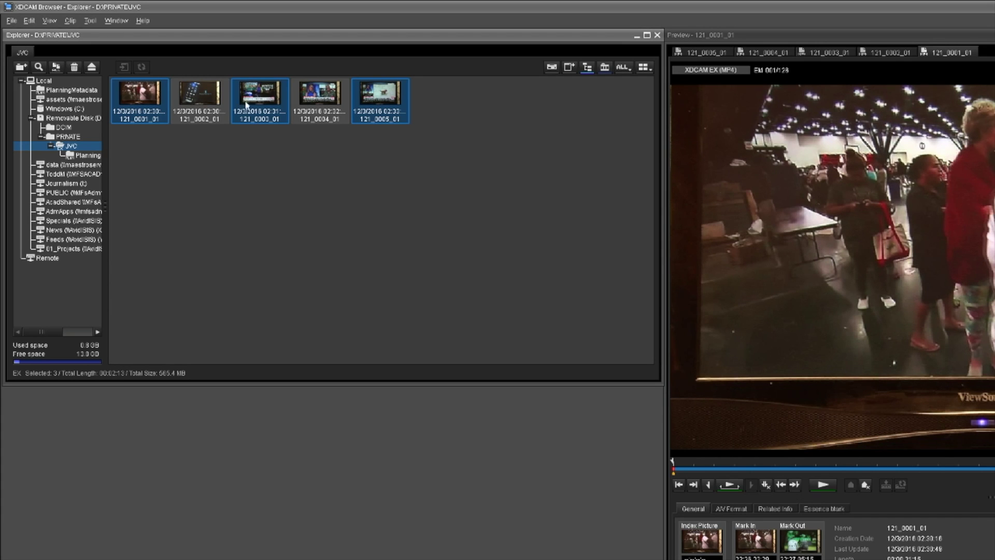
Select all five JVC clips and start exporting them as MXF for NLEs
{"action": "left_click_drag", "start_coordinate": [456, 178], "coordinate": [139, 121]}
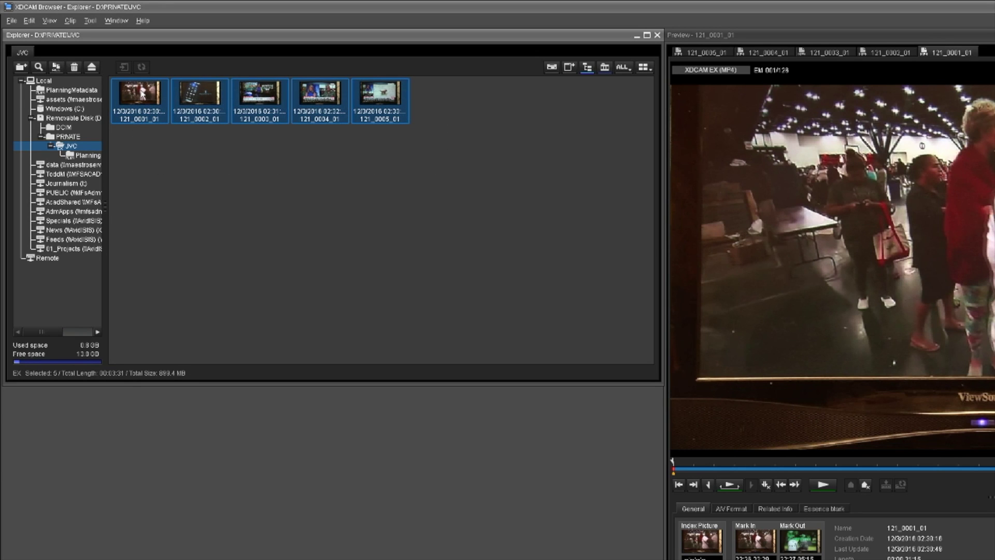
{"action": "right_click", "coordinate": [141, 93]}
{"action": "mouse_move", "coordinate": [171, 117]}
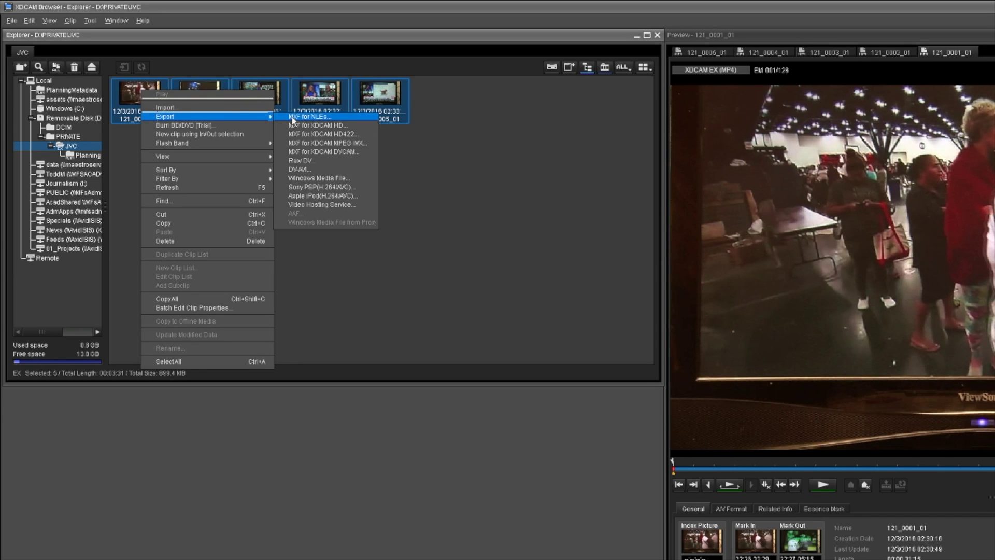
{"action": "left_click", "coordinate": [306, 117]}
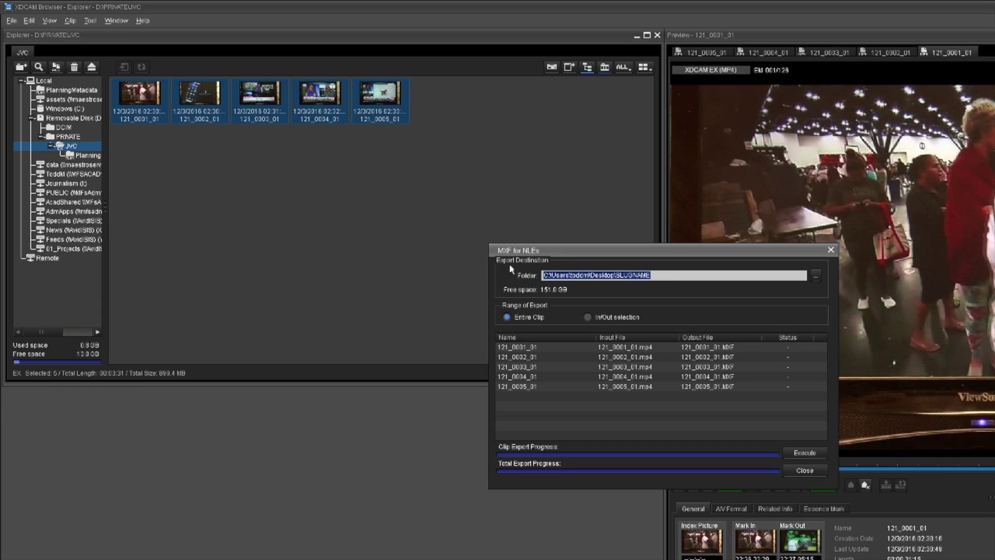
Set the export destination to the TODDslug folder on the Desktop
{"action": "left_click", "coordinate": [816, 278]}
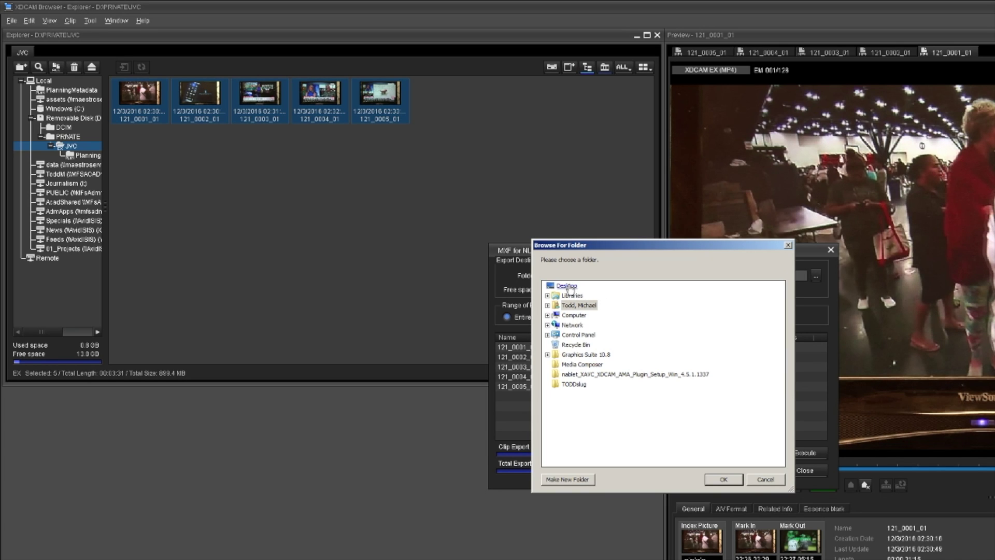
{"action": "left_click", "coordinate": [567, 286]}
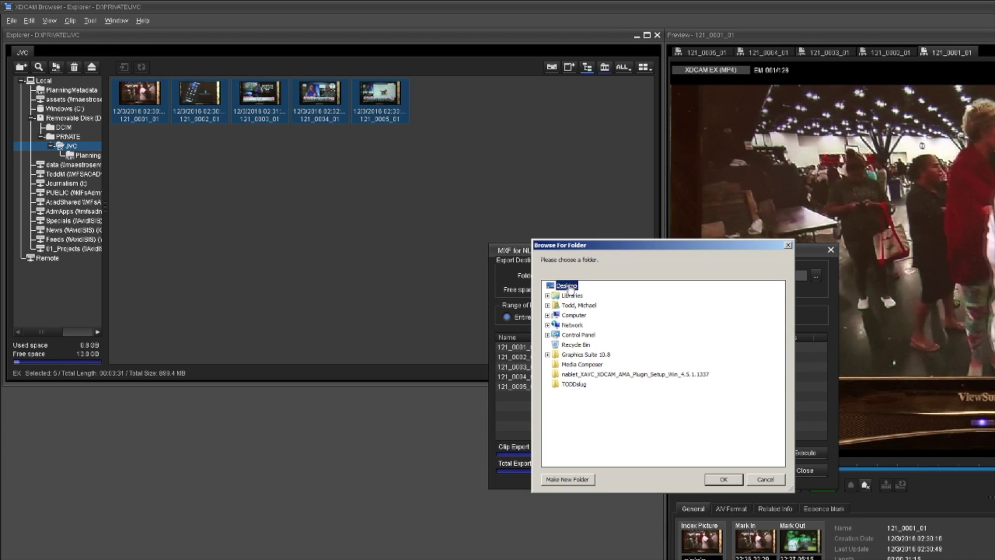
{"action": "left_click", "coordinate": [574, 385]}
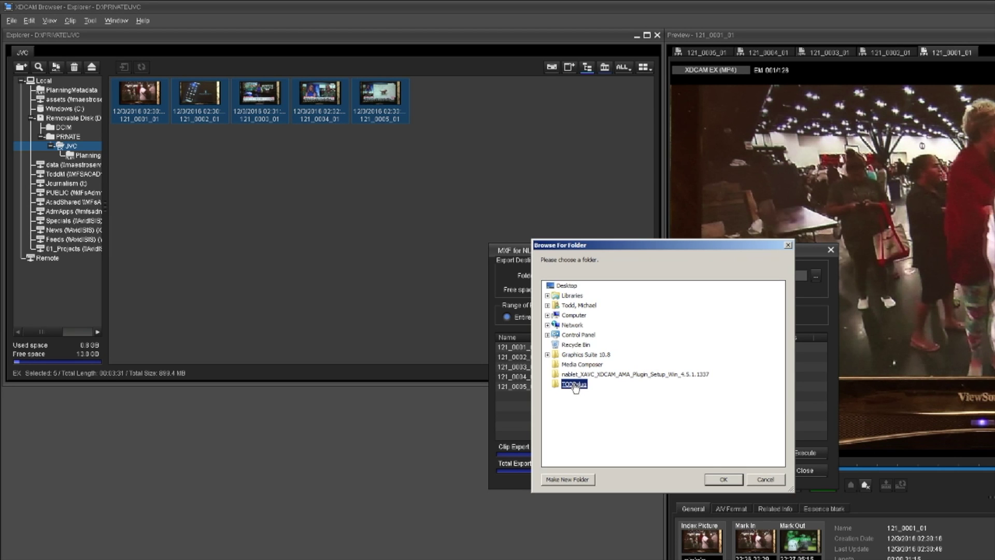
{"action": "left_click", "coordinate": [720, 479]}
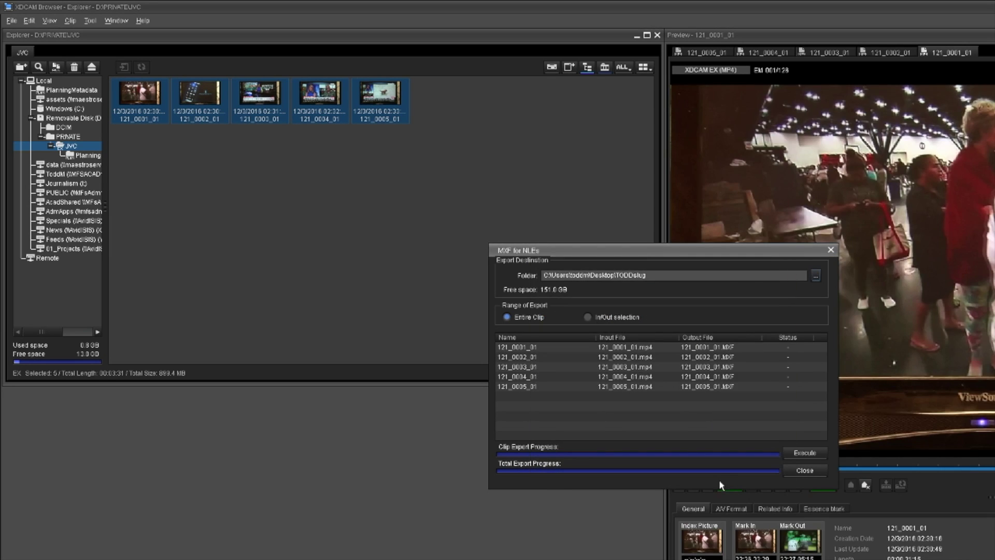
Run the MXF export of the entire clips and exit XDCAM Browser when it is done
{"action": "left_click", "coordinate": [809, 454]}
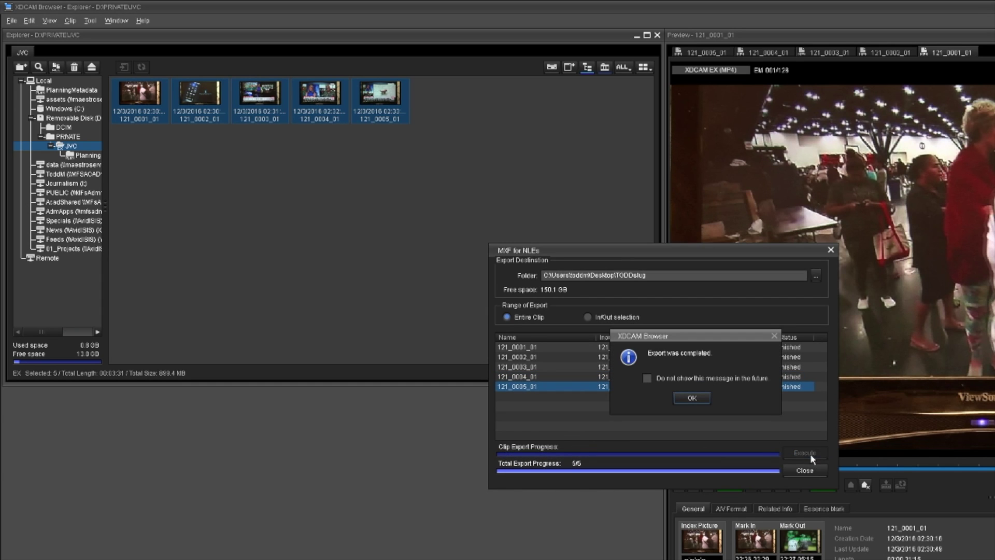
{"action": "left_click", "coordinate": [690, 403]}
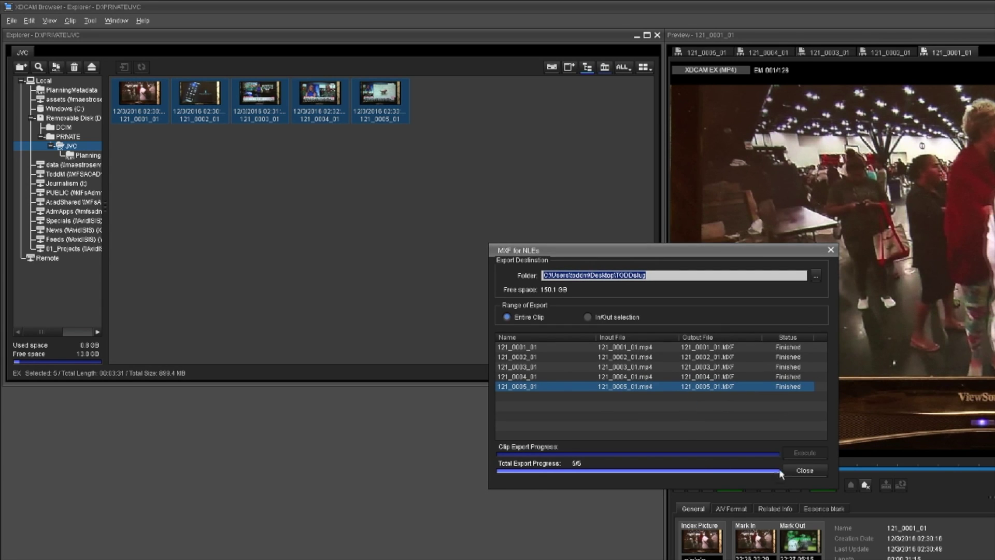
{"action": "left_click", "coordinate": [801, 472]}
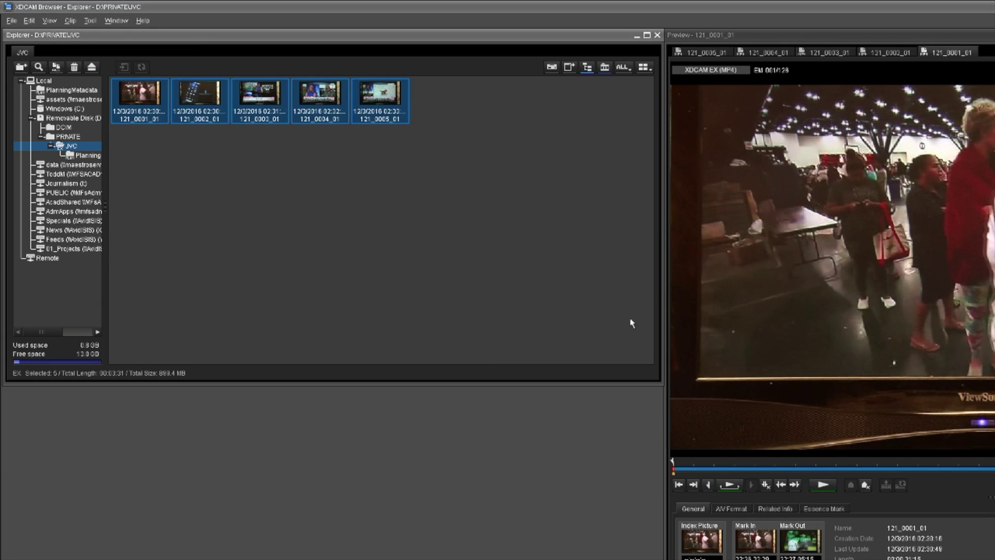
{"action": "left_click", "coordinate": [12, 21]}
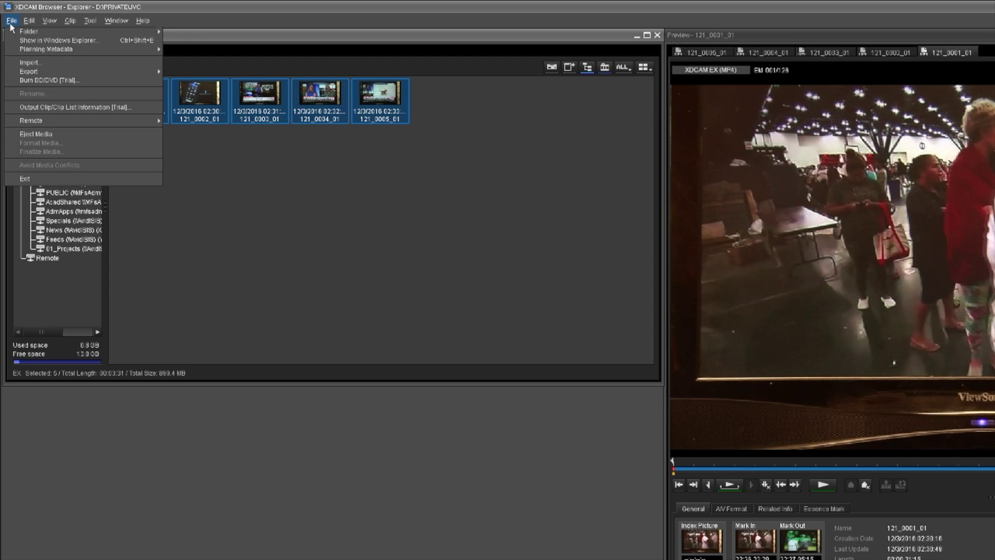
{"action": "left_click", "coordinate": [55, 178]}
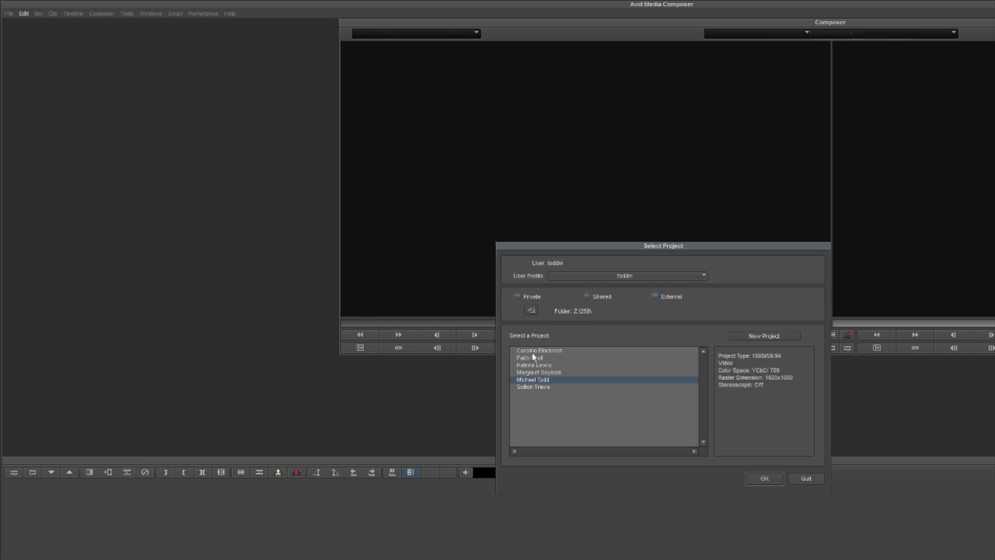
In Avid Media Composer, set the external project folder to 258 in 01_Projects and open the already highlighted project
{"action": "left_click", "coordinate": [531, 311]}
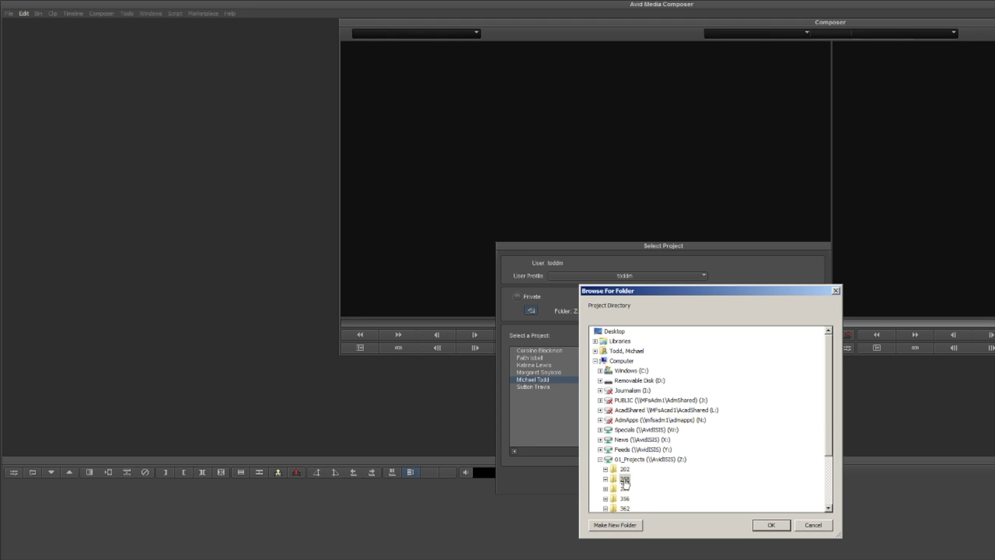
{"action": "double_click", "coordinate": [625, 483]}
{"action": "left_click", "coordinate": [770, 525]}
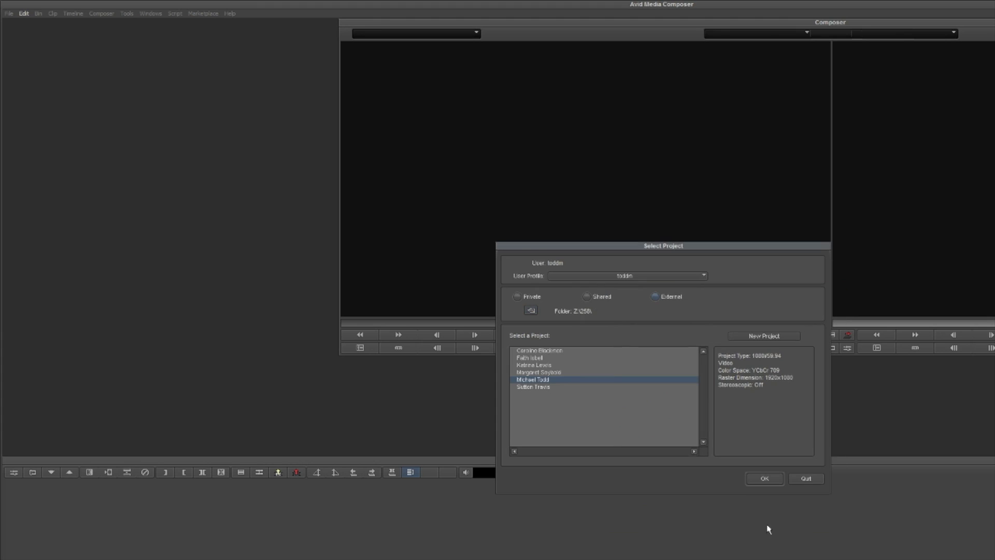
{"action": "left_click", "coordinate": [763, 478]}
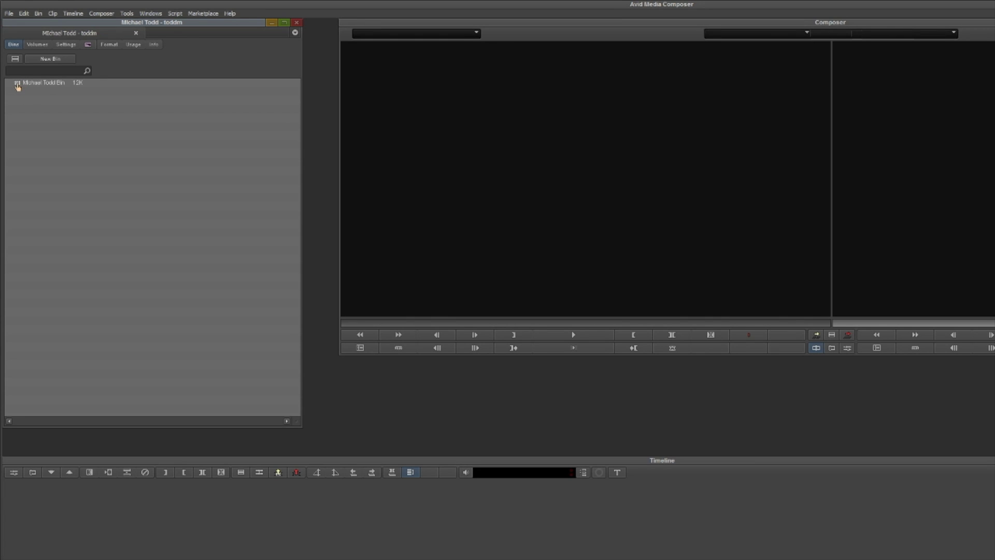
Rename the project's existing bin as TODDslug
{"action": "left_click", "coordinate": [50, 83]}
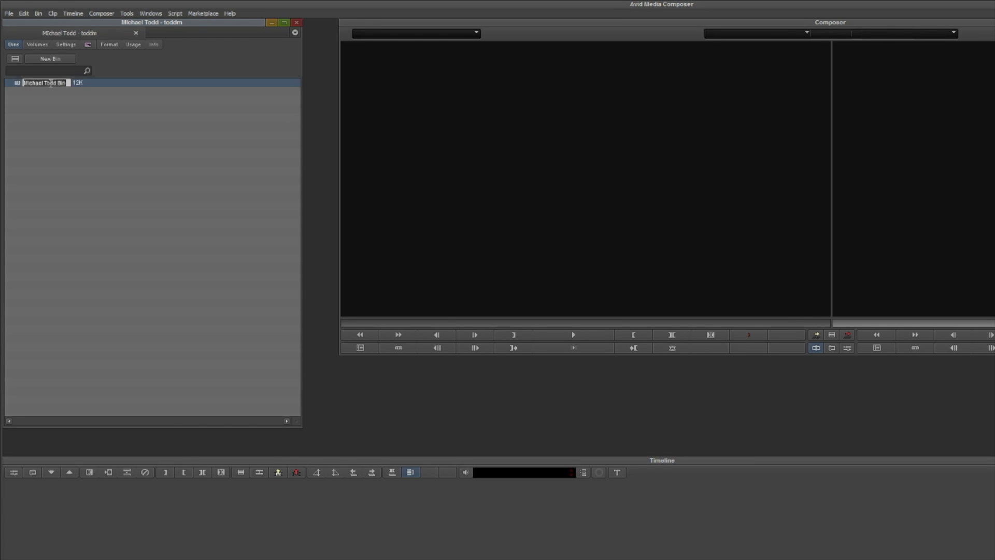
{"action": "type", "text": "TODD"}
{"action": "type", "text": "sM"}
{"action": "key", "text": "Return"}
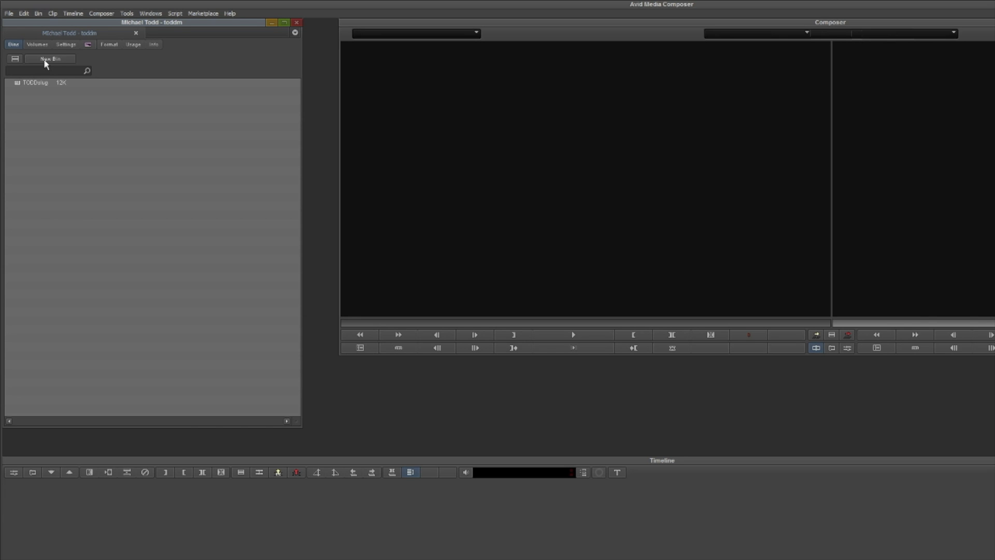
Open the TODDslug bin, place its window over the project window and enlarge it
{"action": "double_click", "coordinate": [17, 83]}
{"action": "left_click_drag", "start_coordinate": [341, 26], "coordinate": [81, 113]}
{"action": "left_click_drag", "start_coordinate": [267, 202], "coordinate": [292, 406]}
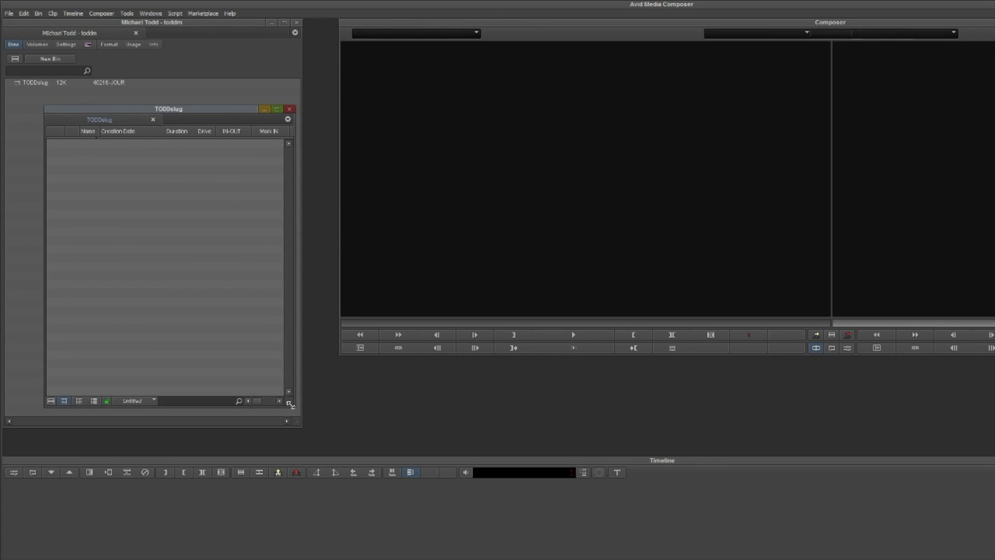
Start a media import into the TODDslug bin and browse to the TODDslug folder on the desktop
{"action": "right_click", "coordinate": [88, 180]}
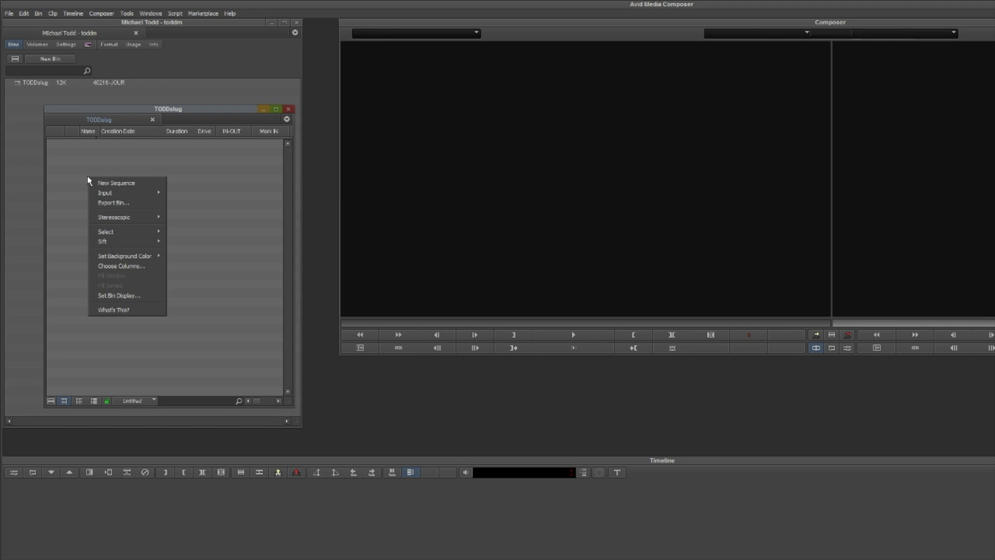
{"action": "mouse_move", "coordinate": [116, 194]}
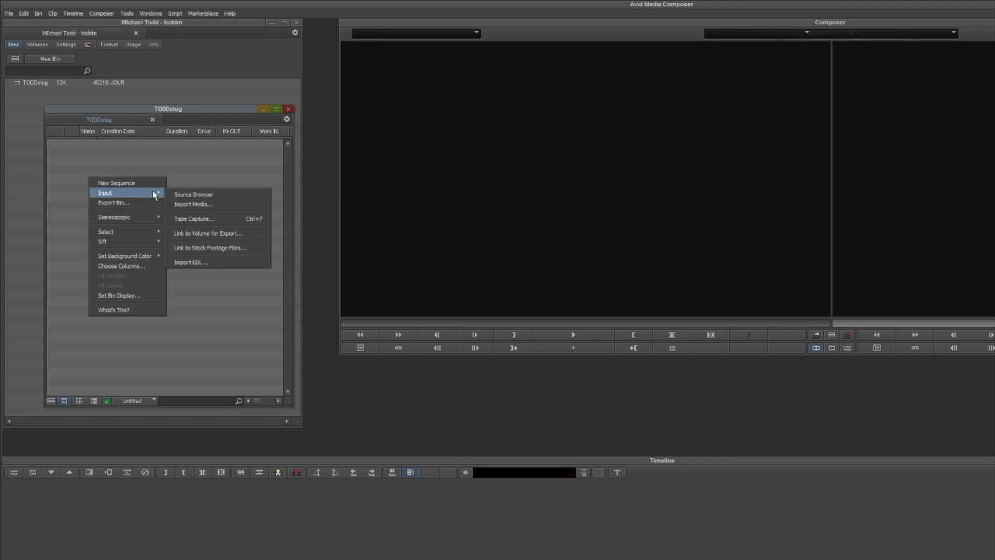
{"action": "left_click", "coordinate": [187, 205]}
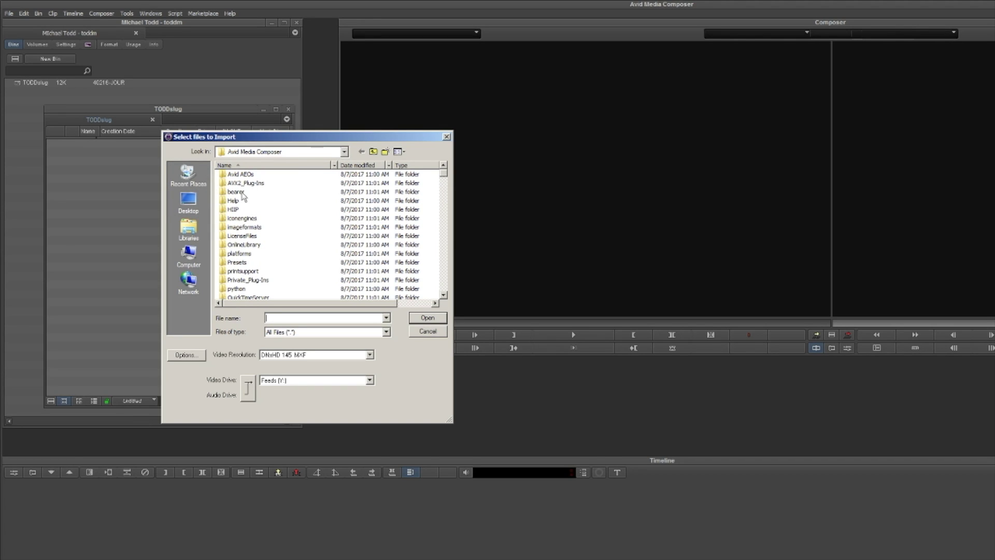
{"action": "left_click", "coordinate": [189, 205]}
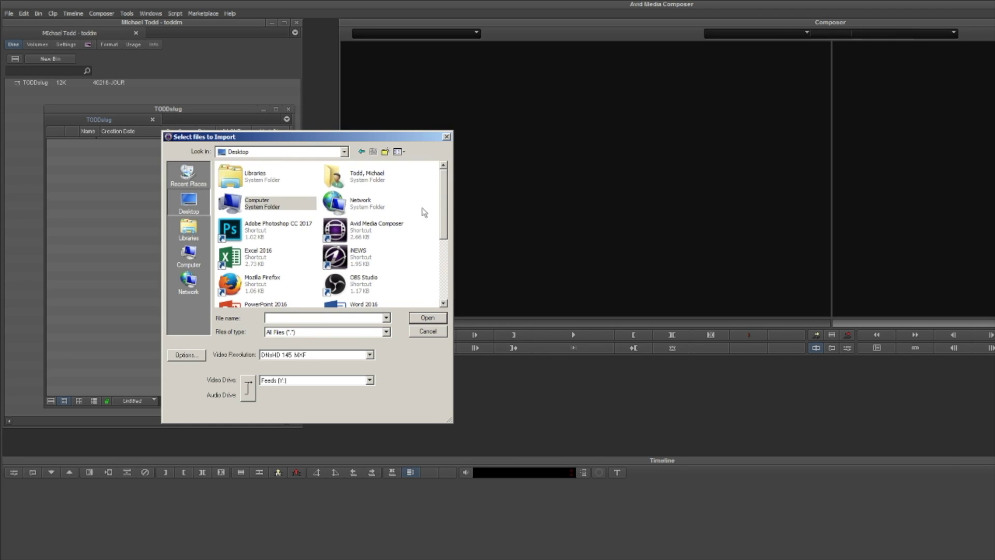
{"action": "scroll", "coordinate": [443, 207], "scroll_direction": "down", "scroll_amount": 5}
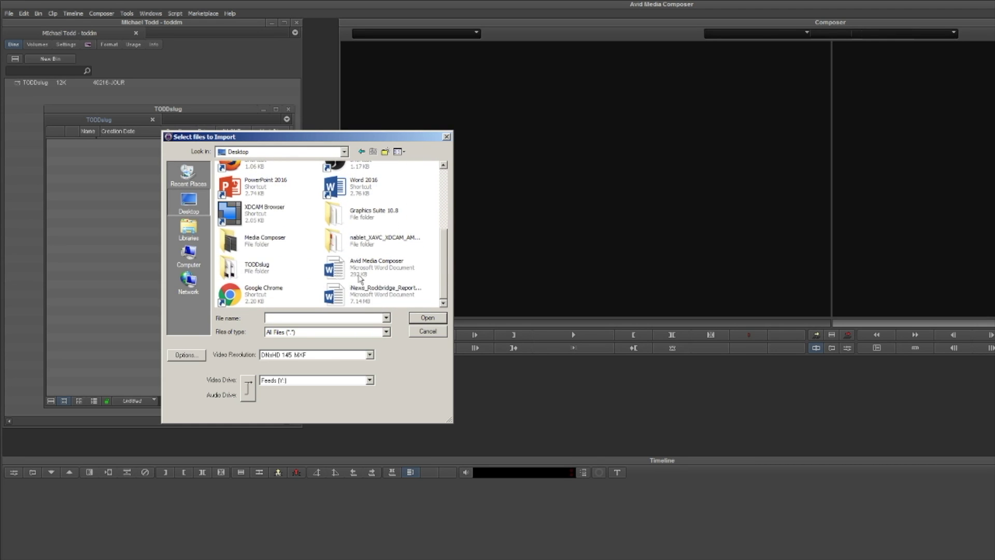
{"action": "double_click", "coordinate": [231, 272]}
Select all the MXF files in the folder, 121_0001_01 through 121_0005_01, for import
{"action": "left_click_drag", "start_coordinate": [293, 242], "coordinate": [226, 174]}
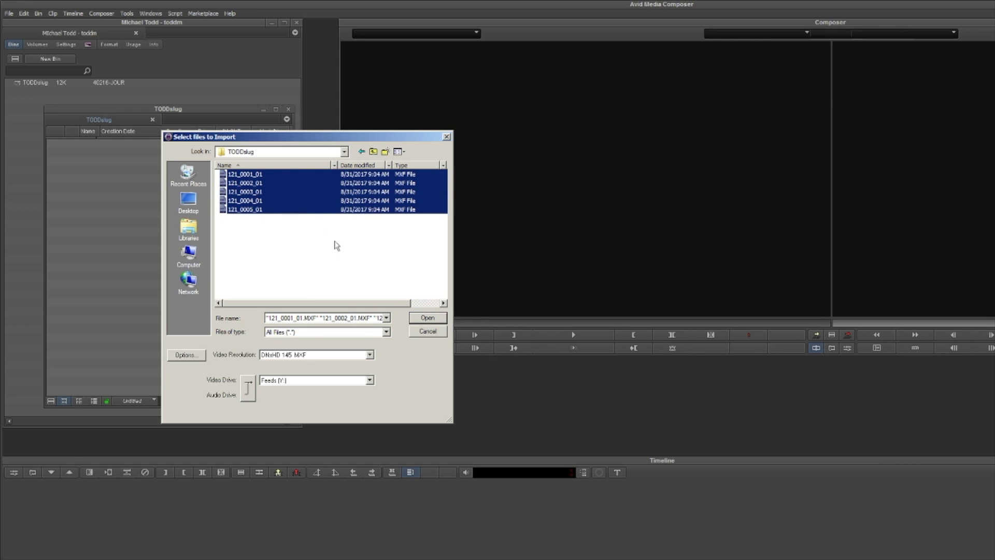
{"action": "left_click_drag", "start_coordinate": [289, 229], "coordinate": [224, 169]}
{"action": "left_click", "coordinate": [268, 229]}
{"action": "key", "text": "ctrl+a"}
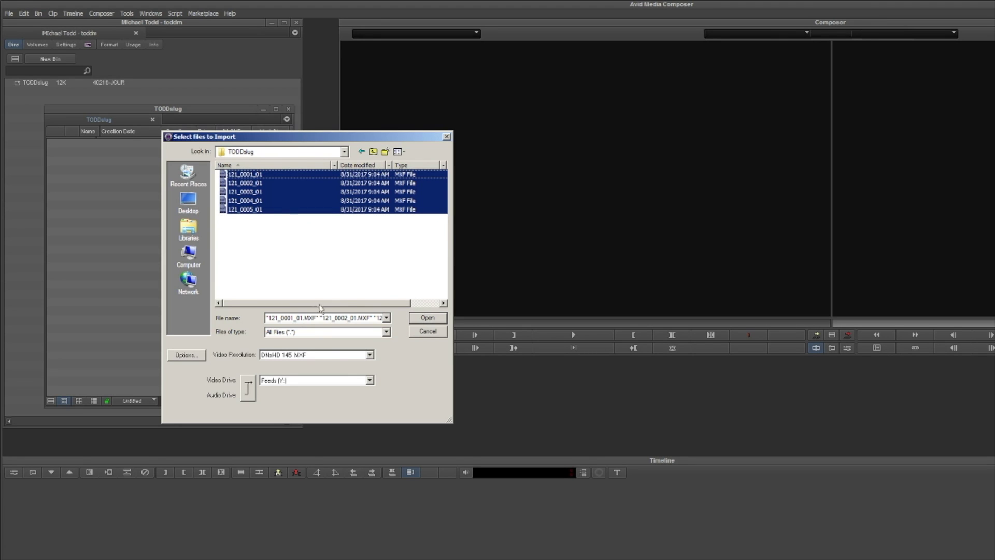
Import the selected files with video resolution XDCAM EX 35Mbits MXF and News (X:) as the video drive
{"action": "left_click", "coordinate": [368, 355]}
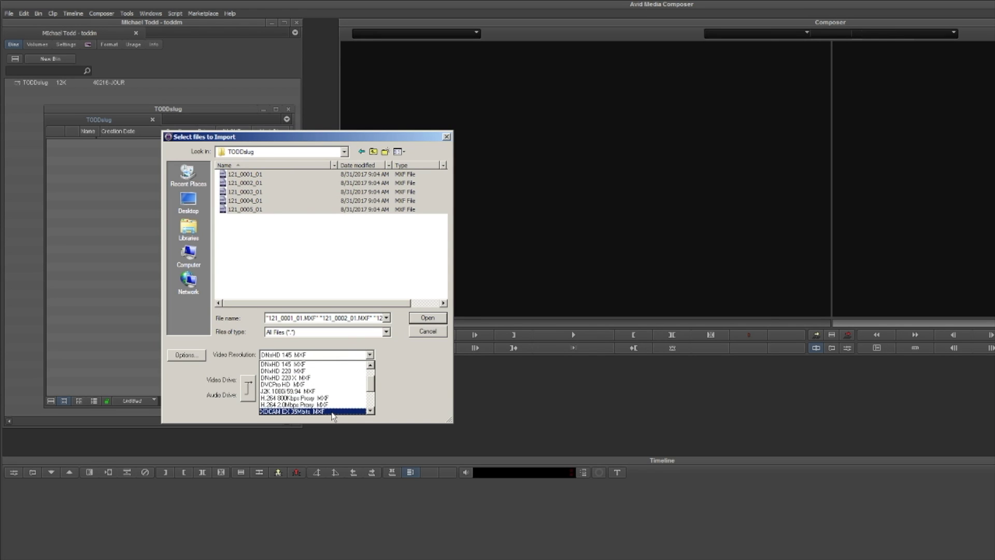
{"action": "left_click", "coordinate": [332, 412]}
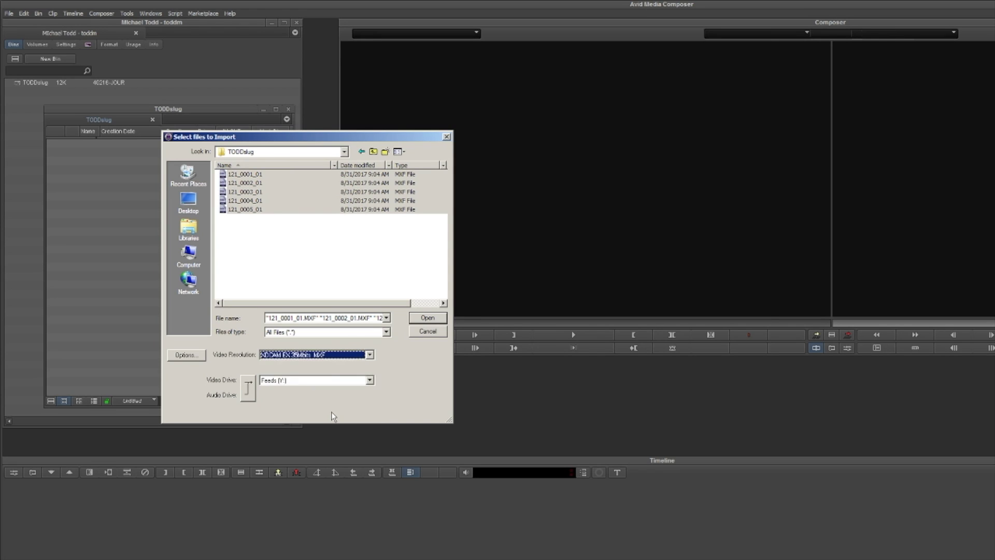
{"action": "left_click", "coordinate": [297, 382]}
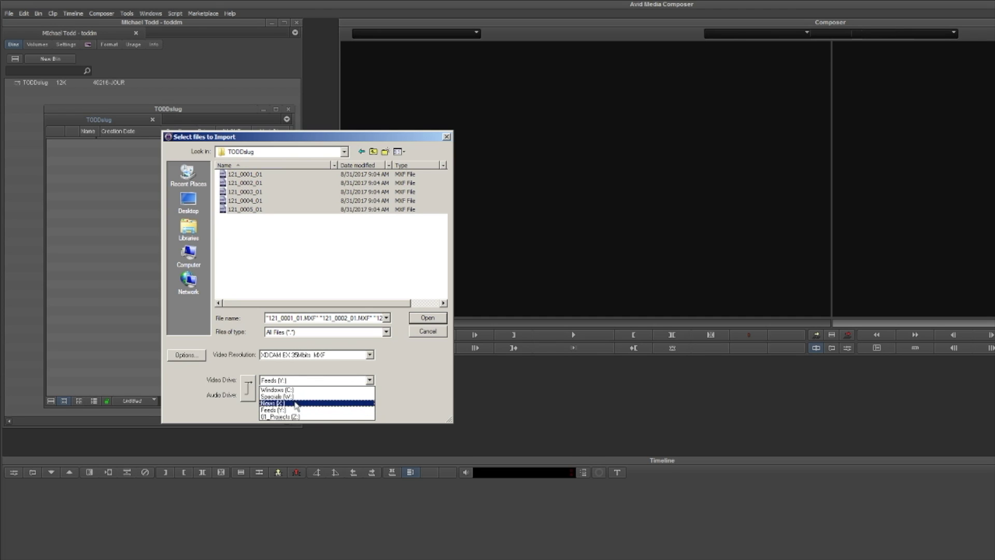
{"action": "left_click", "coordinate": [295, 403]}
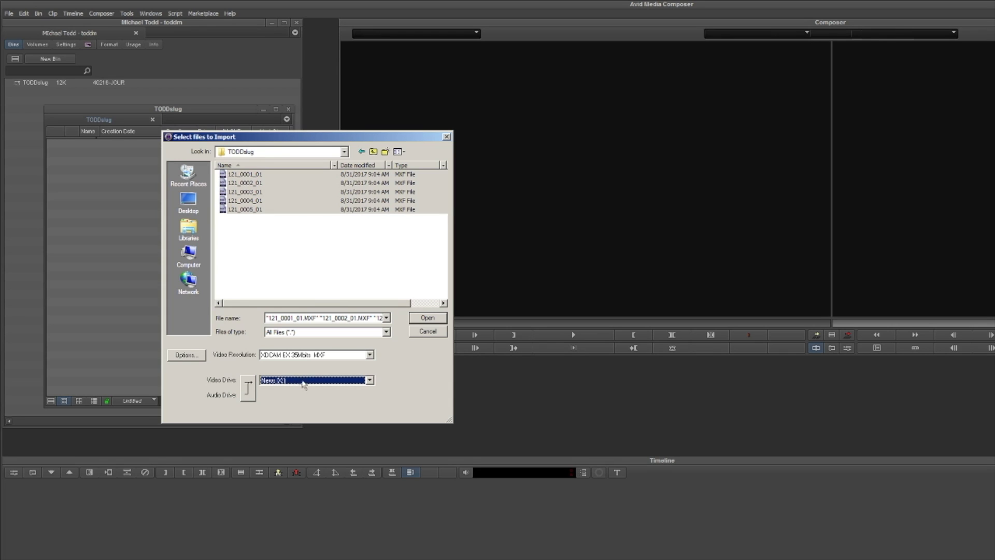
{"action": "left_click", "coordinate": [423, 320]}
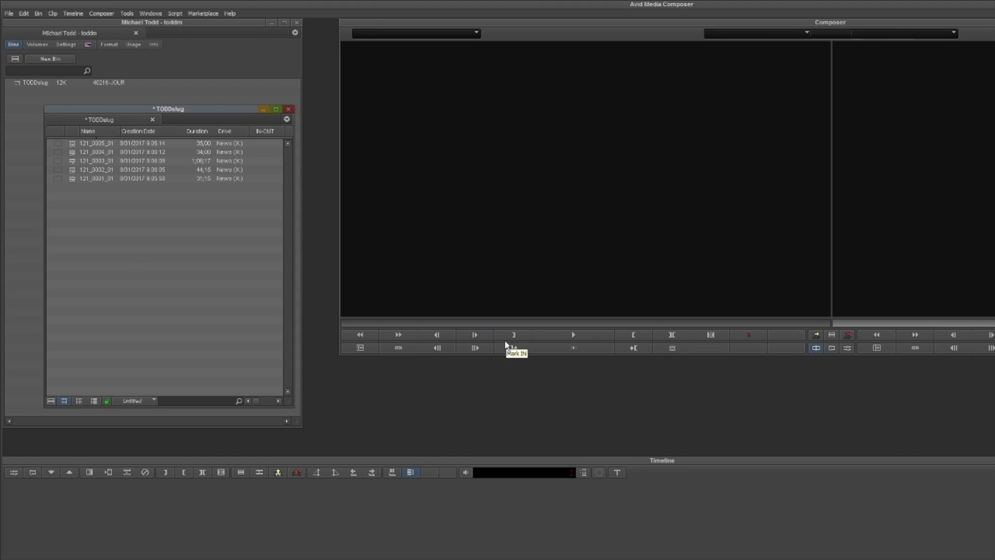
Reposition and widen the TODDslug bin window to review the imported clips' columns, and close the bin
{"action": "left_click_drag", "start_coordinate": [120, 110], "coordinate": [109, 92]}
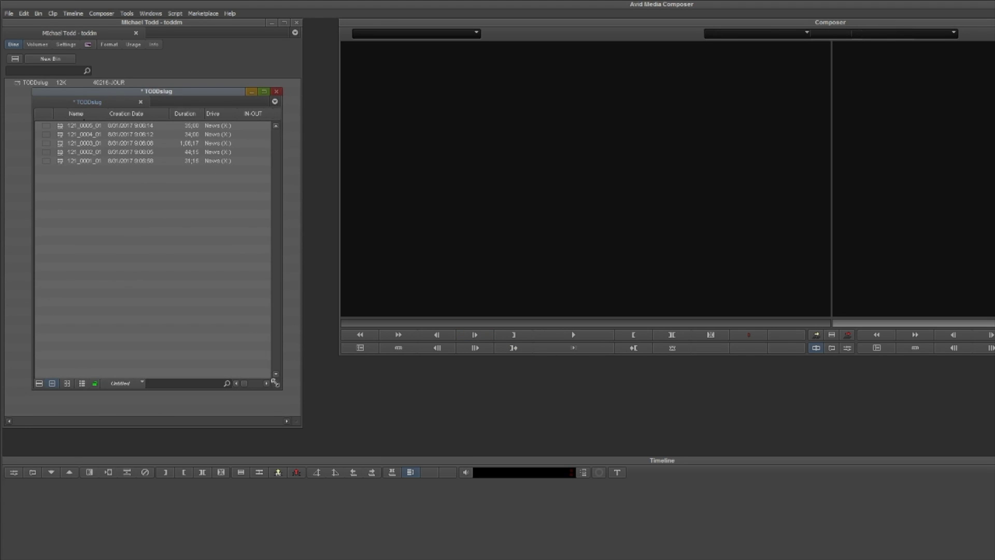
{"action": "left_click_drag", "start_coordinate": [281, 388], "coordinate": [390, 387]}
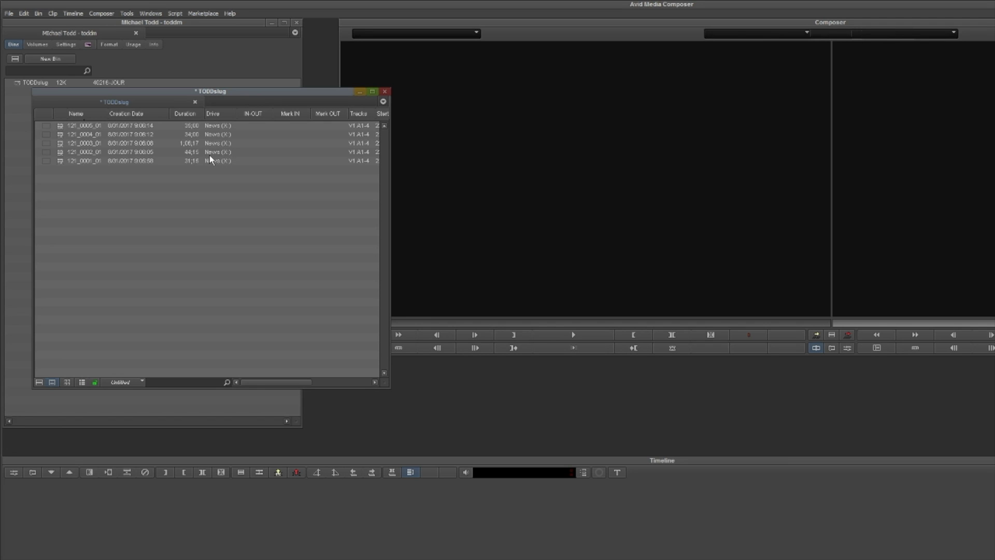
{"action": "left_click", "coordinate": [384, 91]}
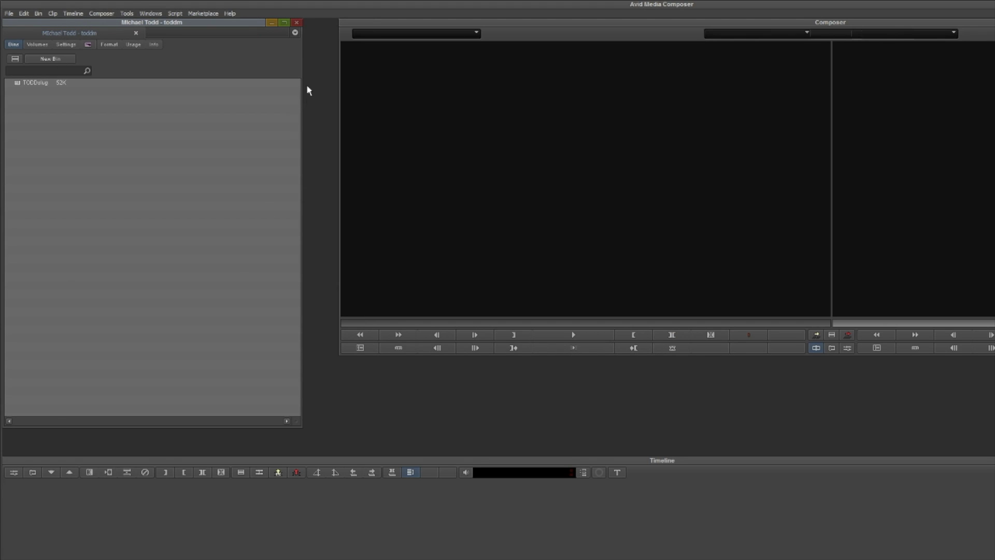
Close the project and quit Avid Media Composer from the project selection dialog
{"action": "left_click", "coordinate": [296, 23]}
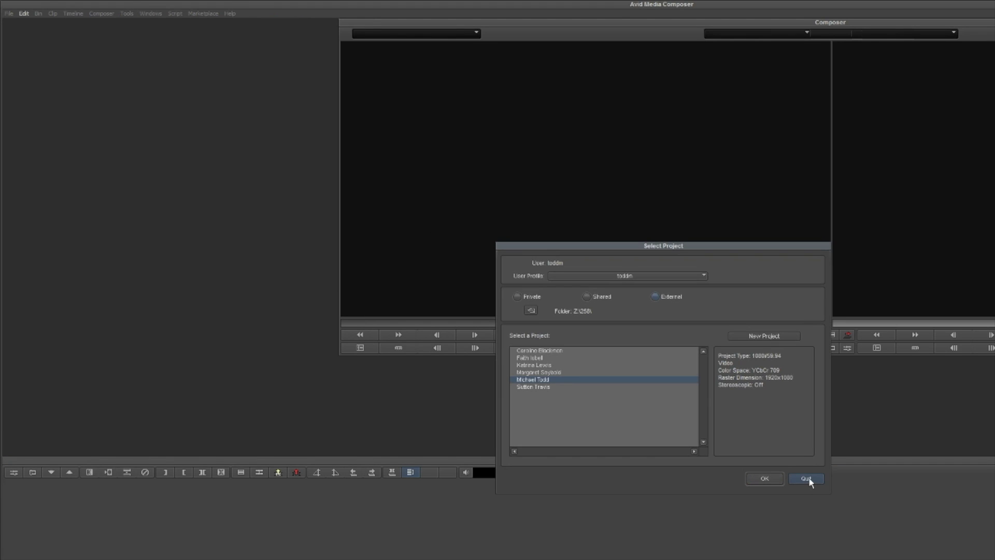
{"action": "left_click", "coordinate": [809, 477]}
{"action": "left_click", "coordinate": [636, 386]}
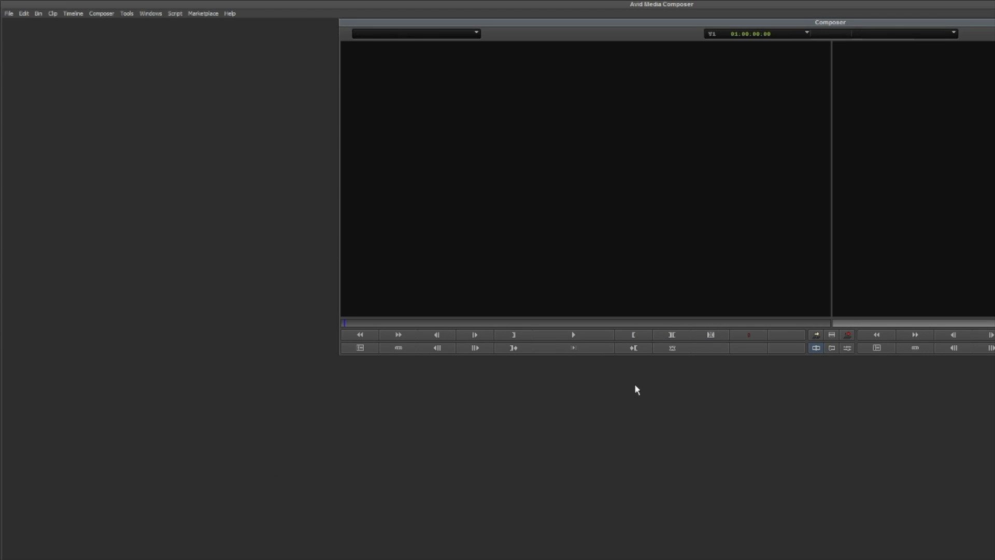